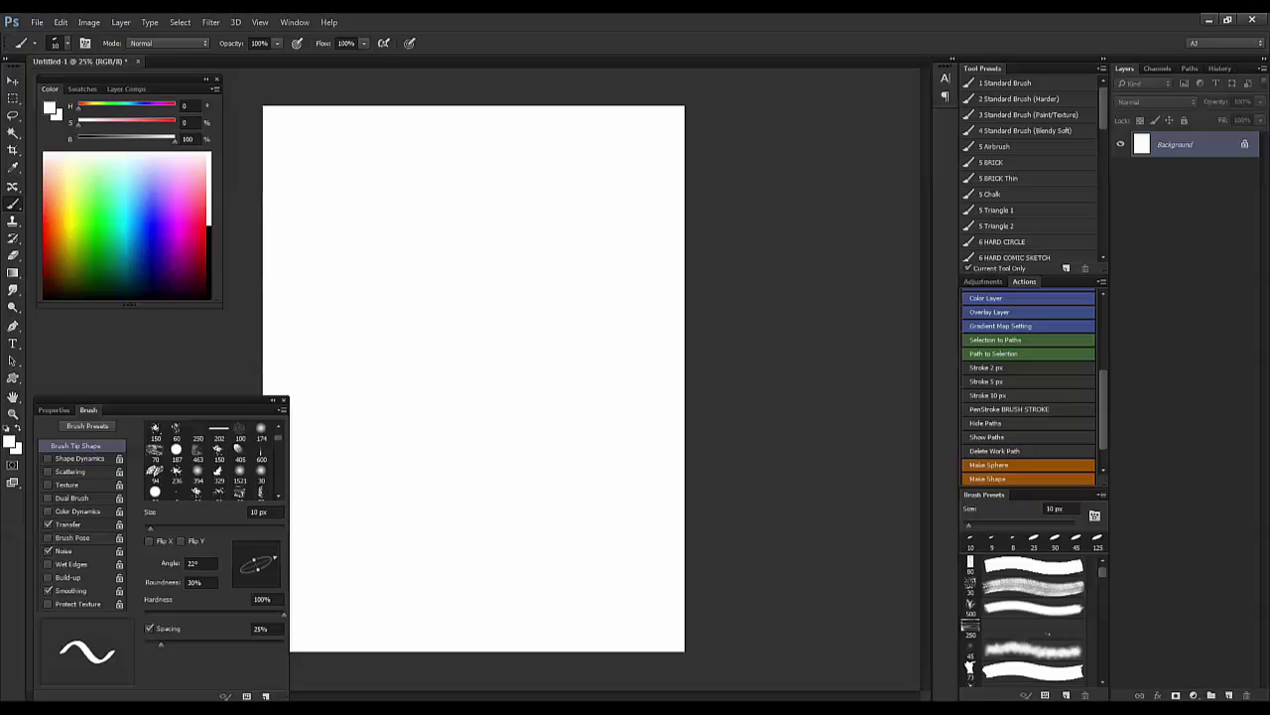
- Bring the AJ List of Hotkeys text file over the canvas and enlarge its window to read more of the list
{"action": "left_click_drag", "start_coordinate": [1269, 238], "coordinate": [554, 73]}
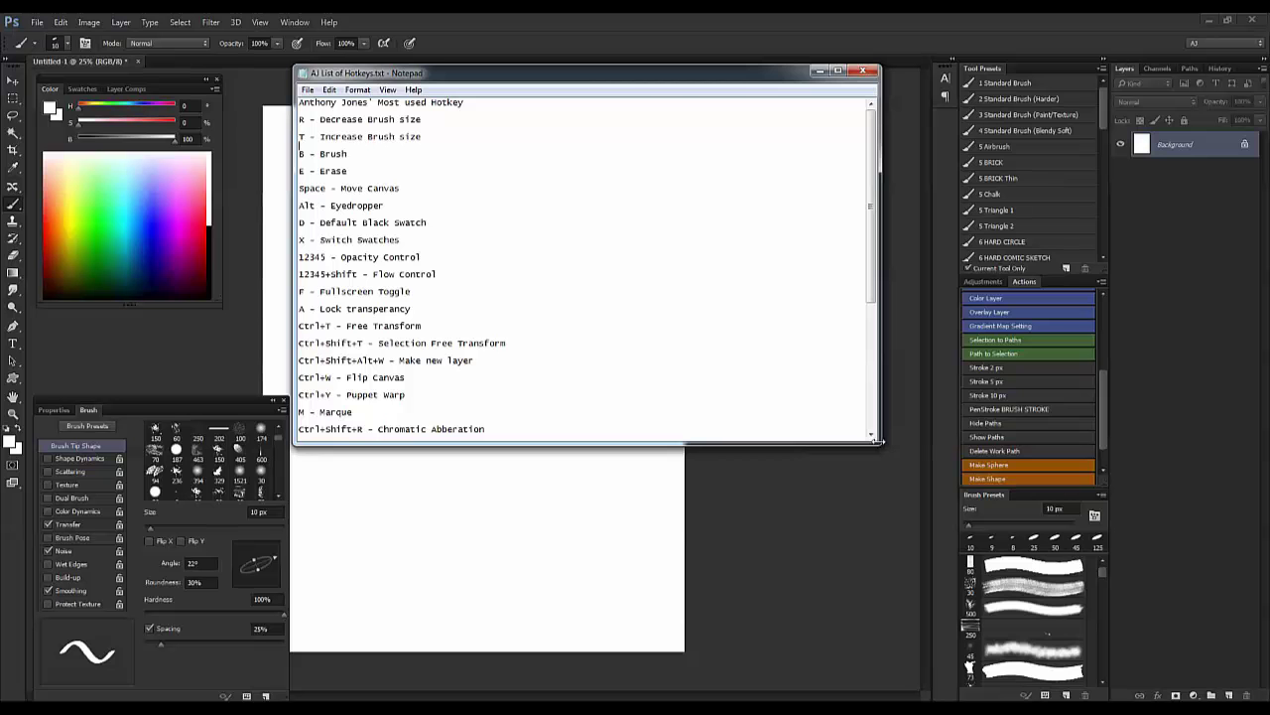
{"action": "left_click_drag", "start_coordinate": [879, 443], "coordinate": [922, 630]}
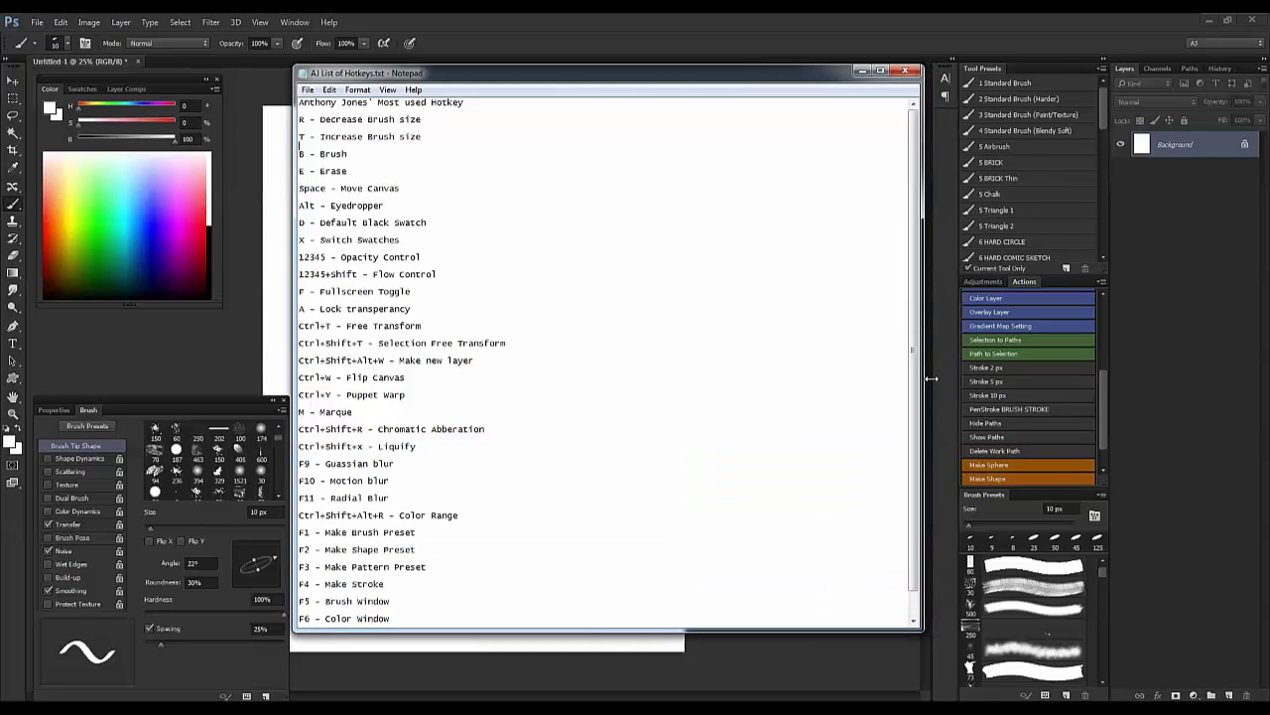
{"action": "left_click_drag", "start_coordinate": [915, 359], "coordinate": [897, 325]}
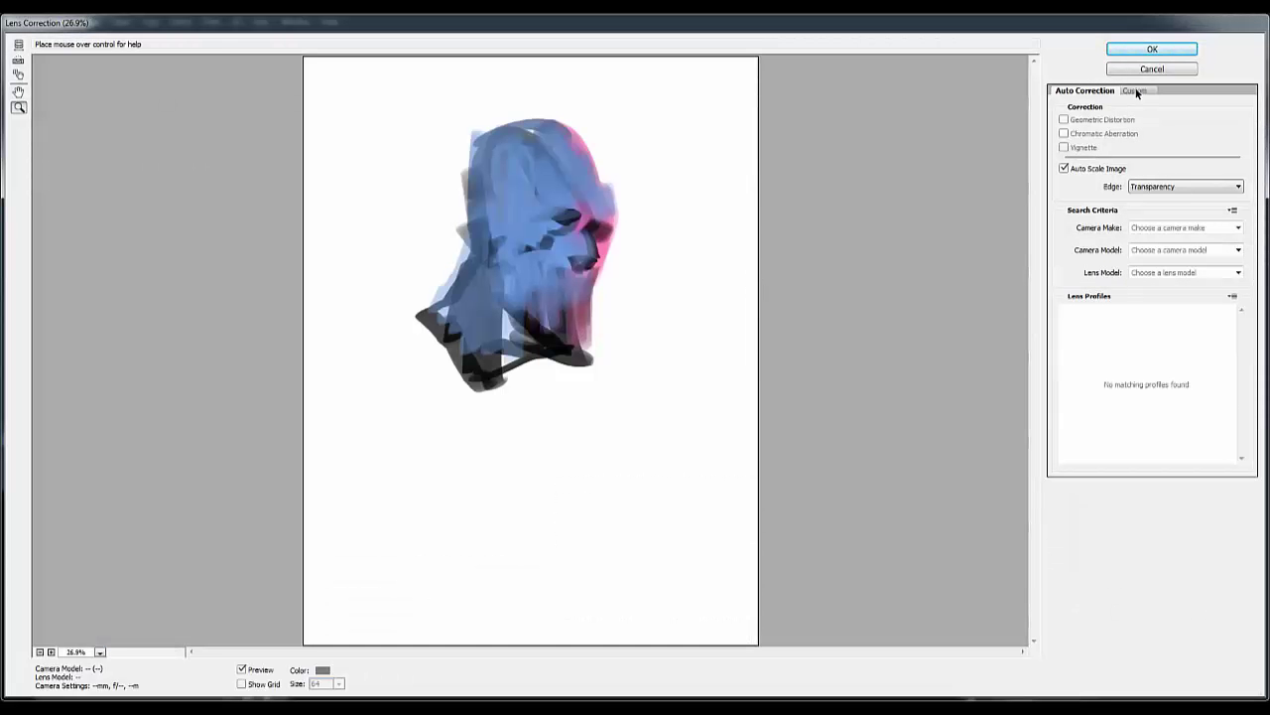
- Apply custom Lens Correction to the head painting with red/cyan fringe and blue/yellow fringe both at -100
{"action": "left_click", "coordinate": [1137, 92]}
{"action": "left_click", "coordinate": [1108, 201]}
{"action": "left_click", "coordinate": [1097, 249]}
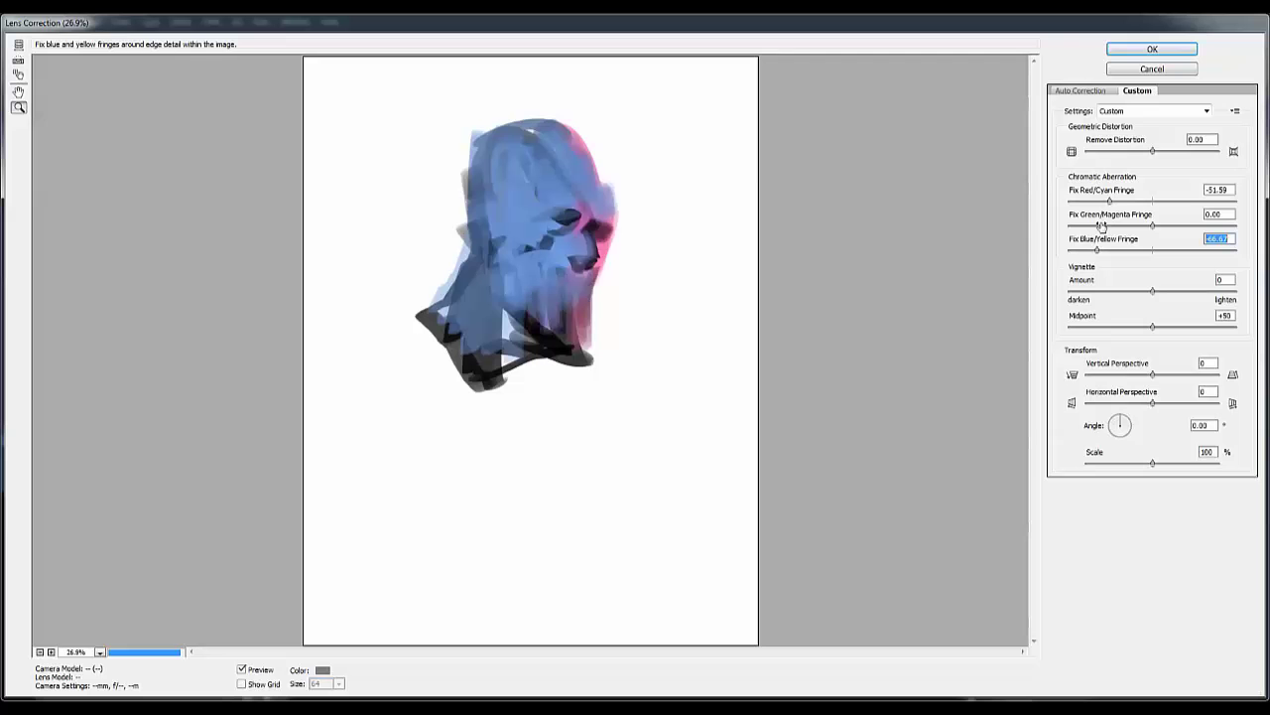
{"action": "left_click_drag", "start_coordinate": [1092, 202], "coordinate": [1069, 203]}
{"action": "left_click_drag", "start_coordinate": [1096, 249], "coordinate": [1069, 249]}
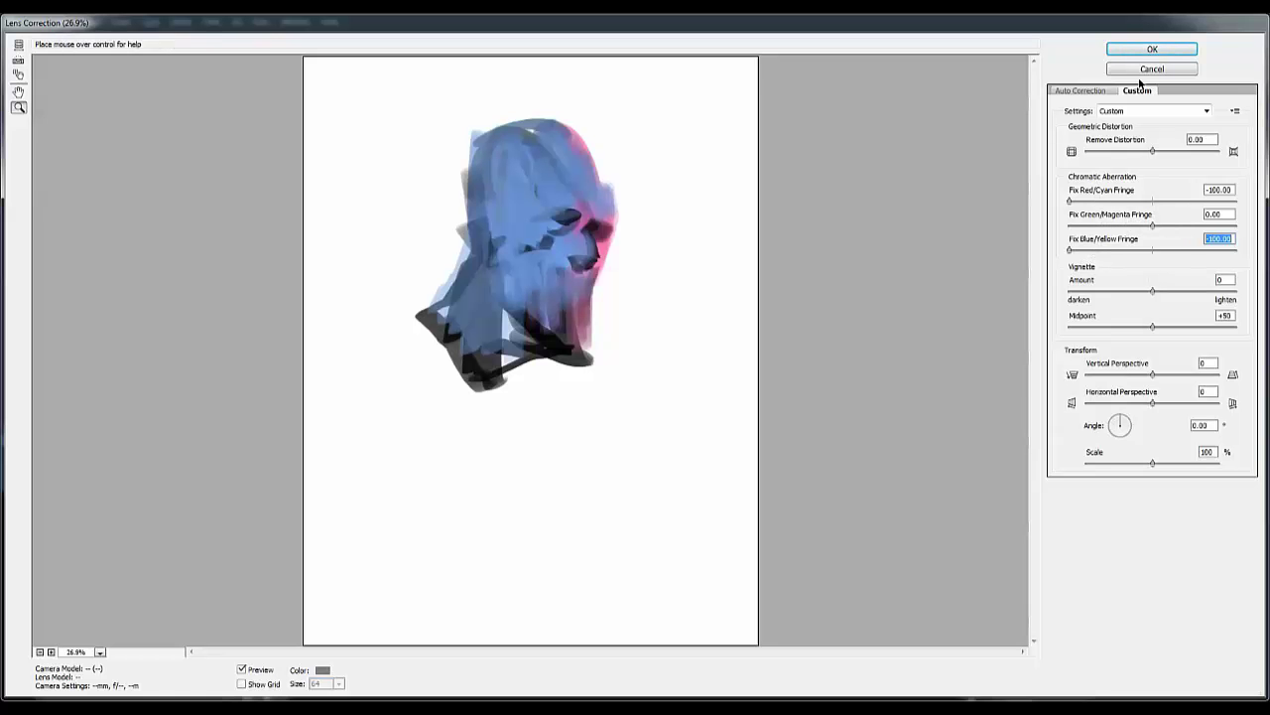
{"action": "left_click", "coordinate": [1151, 48]}
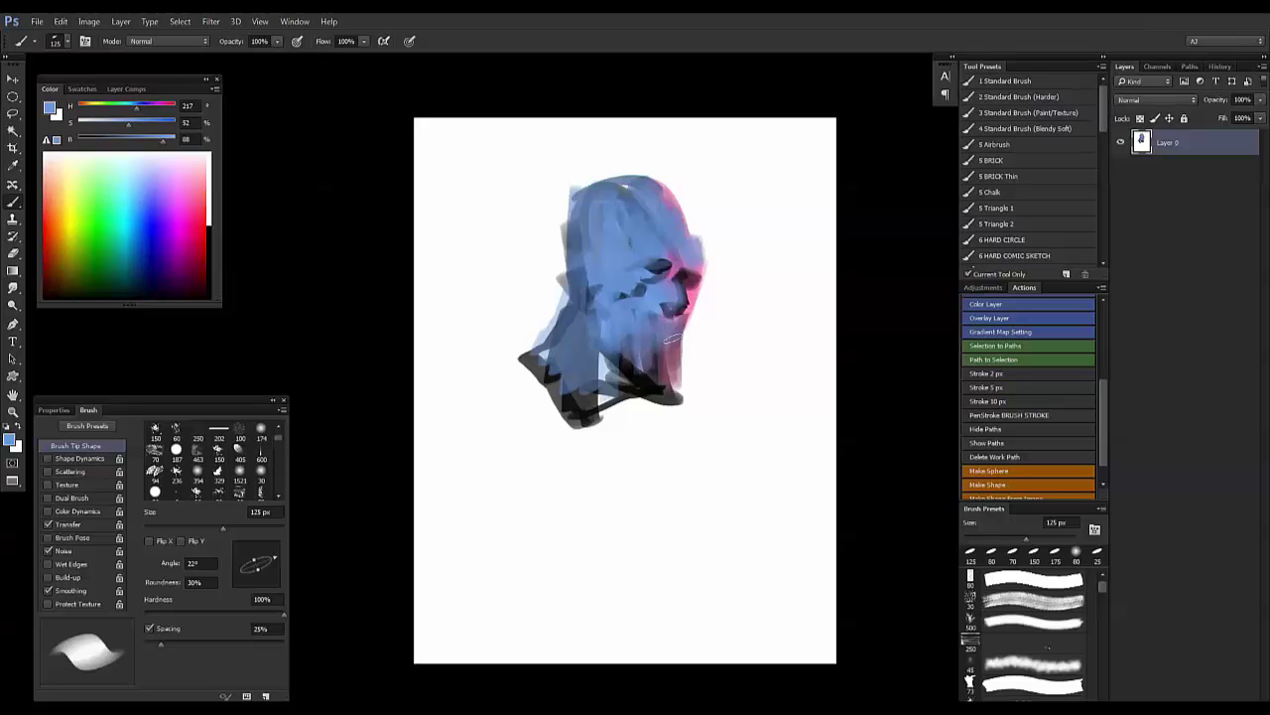
- Zoom in on the painted head to examine the colour fringes along the edges of the face
{"action": "key", "text": "z"}
{"action": "left_click_drag", "start_coordinate": [698, 288], "coordinate": [701, 296]}
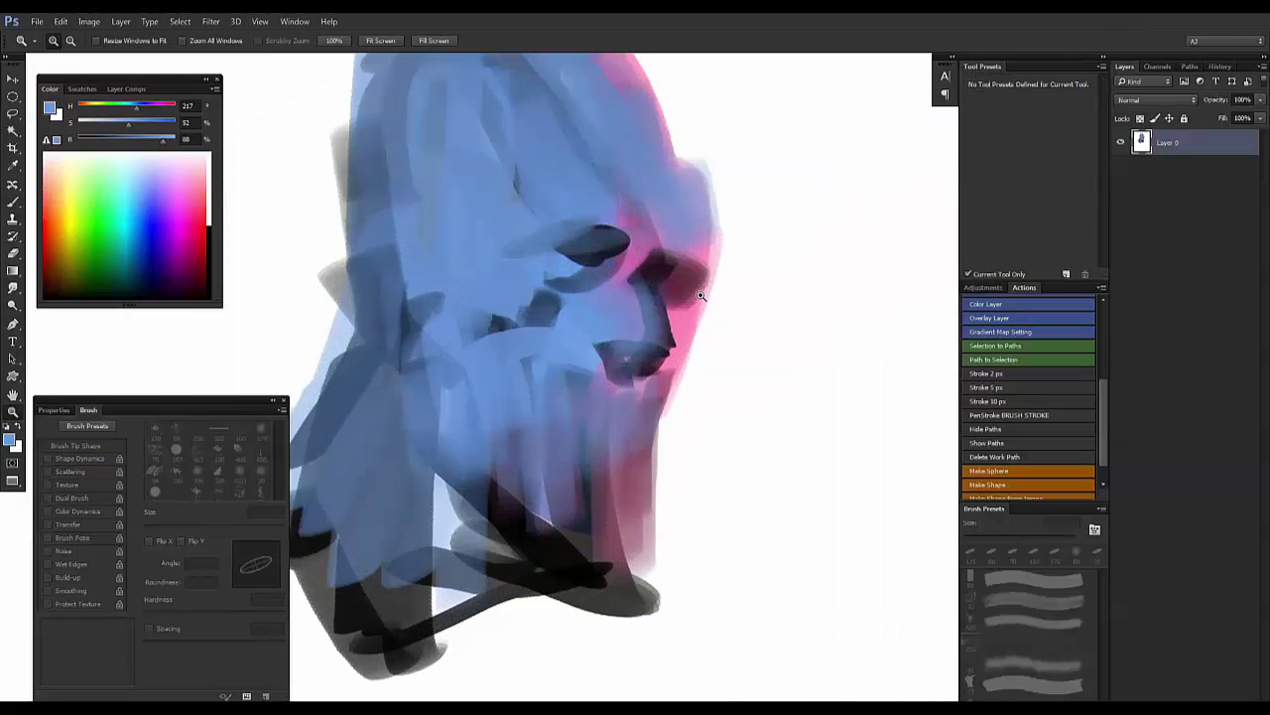
{"action": "left_click_drag", "start_coordinate": [709, 212], "coordinate": [706, 218]}
{"action": "left_click_drag", "start_coordinate": [692, 386], "coordinate": [726, 178]}
{"action": "left_click_drag", "start_coordinate": [586, 449], "coordinate": [640, 283]}
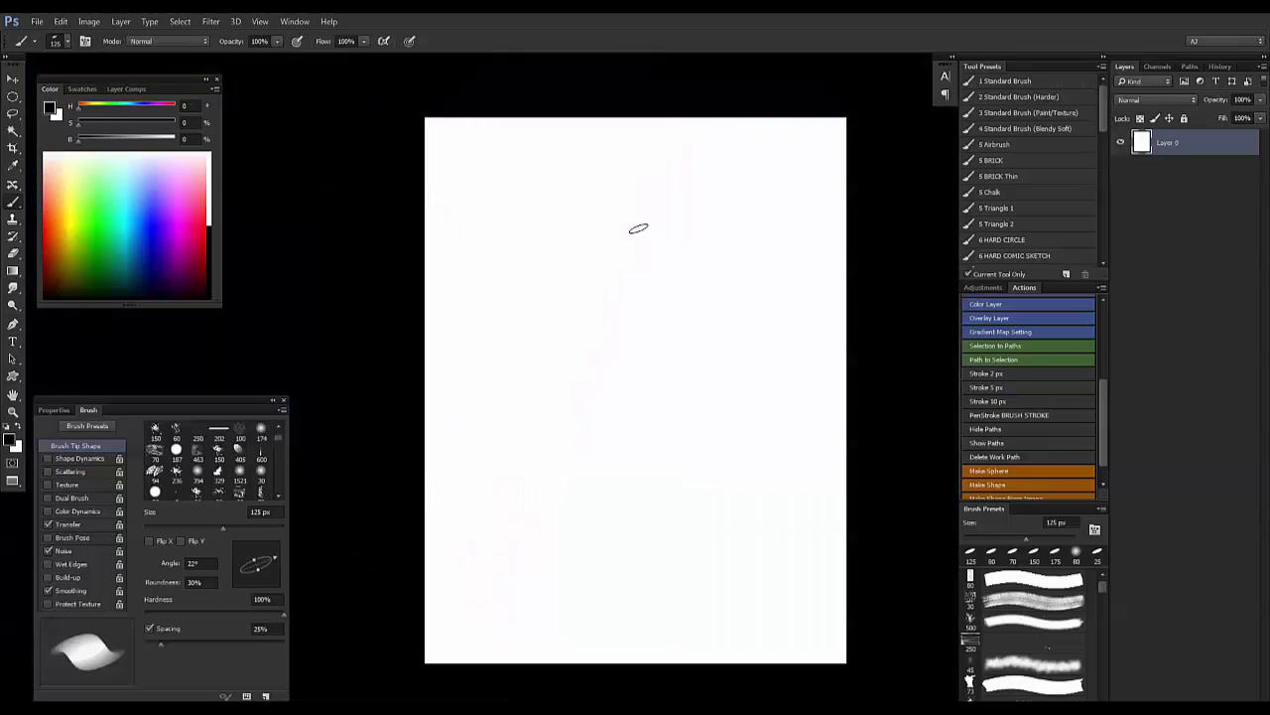
- Paint a black scribble in the upper part of the blank canvas and define it as a brush preset from an elliptical selection
{"action": "mouse_move", "coordinate": [638, 228]}
{"action": "left_mouse_down"}
{"action": "mouse_move", "coordinate": [596, 269]}
{"action": "mouse_move", "coordinate": [650, 231]}
{"action": "mouse_move", "coordinate": [643, 248]}
{"action": "left_mouse_up"}
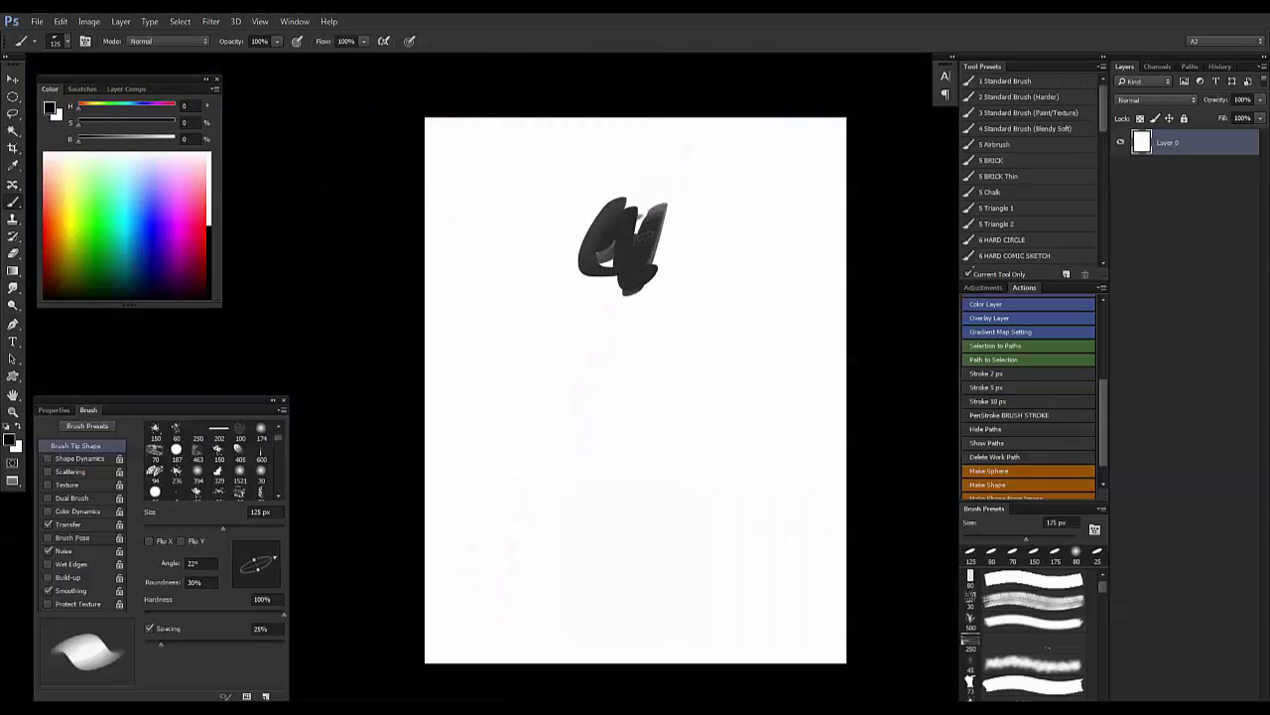
{"action": "key", "text": "m"}
{"action": "left_click_drag", "start_coordinate": [579, 183], "coordinate": [671, 308]}
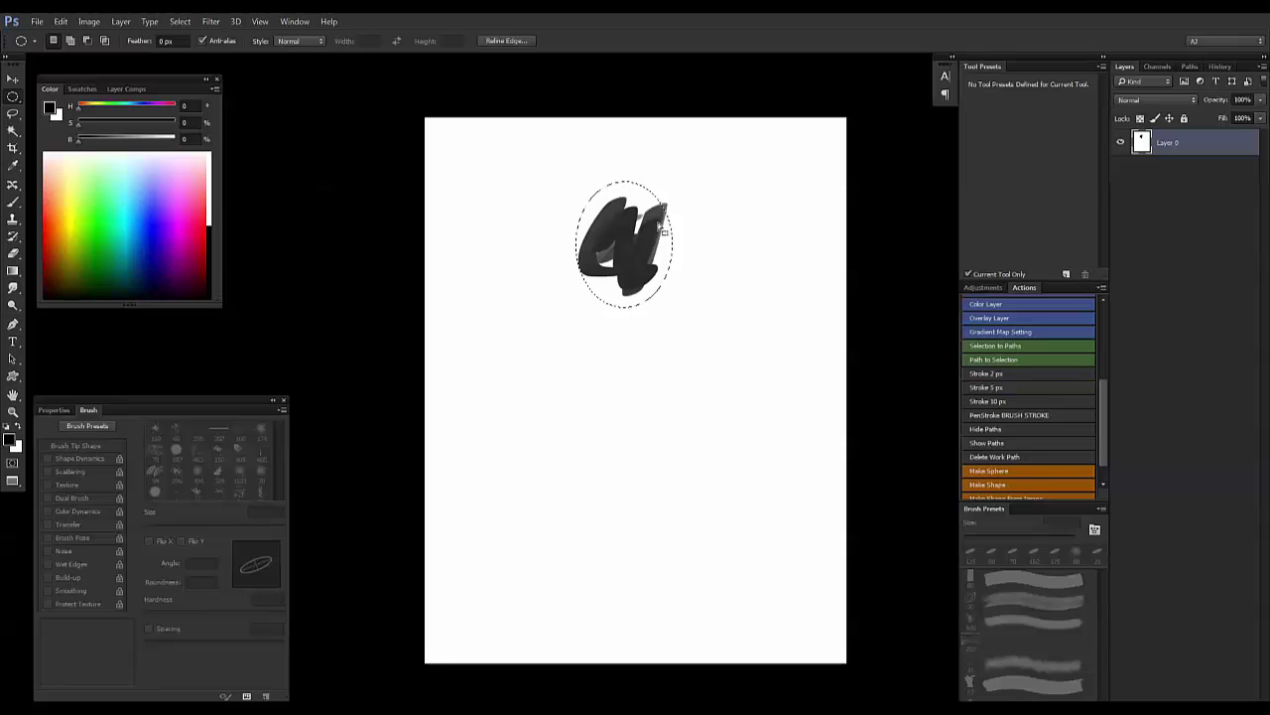
{"action": "key", "text": "alt+e"}
{"action": "key", "text": "b"}
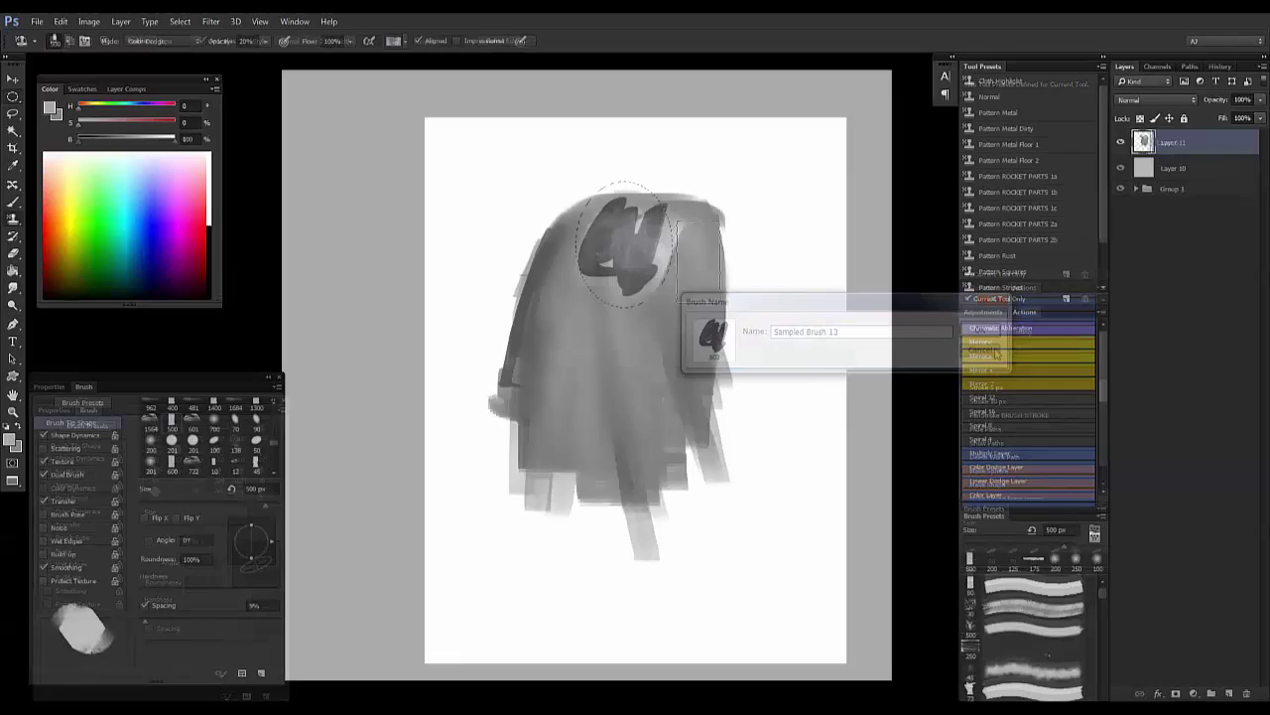
- Stamp bright metal texture highlights onto the middle of the dark gray shape in Color Dodge mode
{"action": "mouse_move", "coordinate": [622, 304]}
{"action": "left_mouse_down"}
{"action": "mouse_move", "coordinate": [602, 341]}
{"action": "mouse_move", "coordinate": [655, 308]}
{"action": "mouse_move", "coordinate": [673, 352]}
{"action": "mouse_move", "coordinate": [634, 378]}
{"action": "mouse_move", "coordinate": [621, 358]}
{"action": "mouse_move", "coordinate": [568, 397]}
{"action": "mouse_move", "coordinate": [619, 434]}
{"action": "mouse_move", "coordinate": [705, 342]}
{"action": "left_mouse_up"}
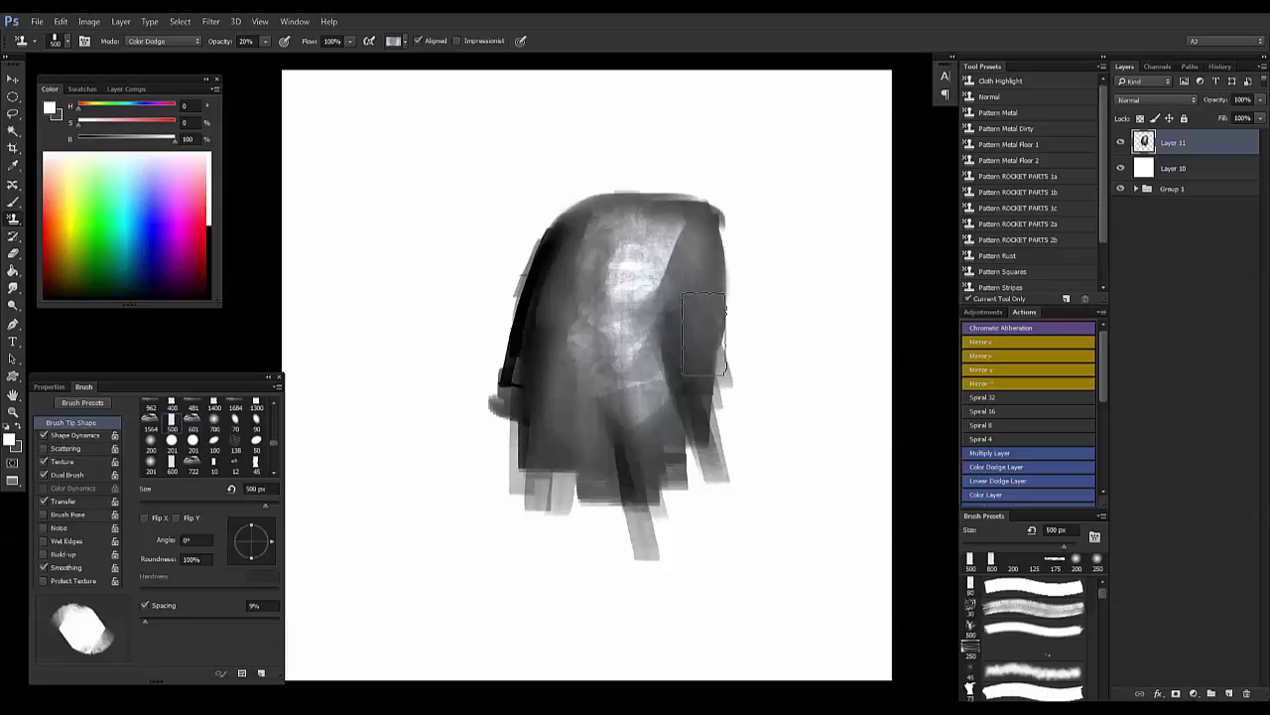
- Cover a new layer with metal texture using the Pattern Metal stamp preset at 1000 px
{"action": "left_click", "coordinate": [1005, 116]}
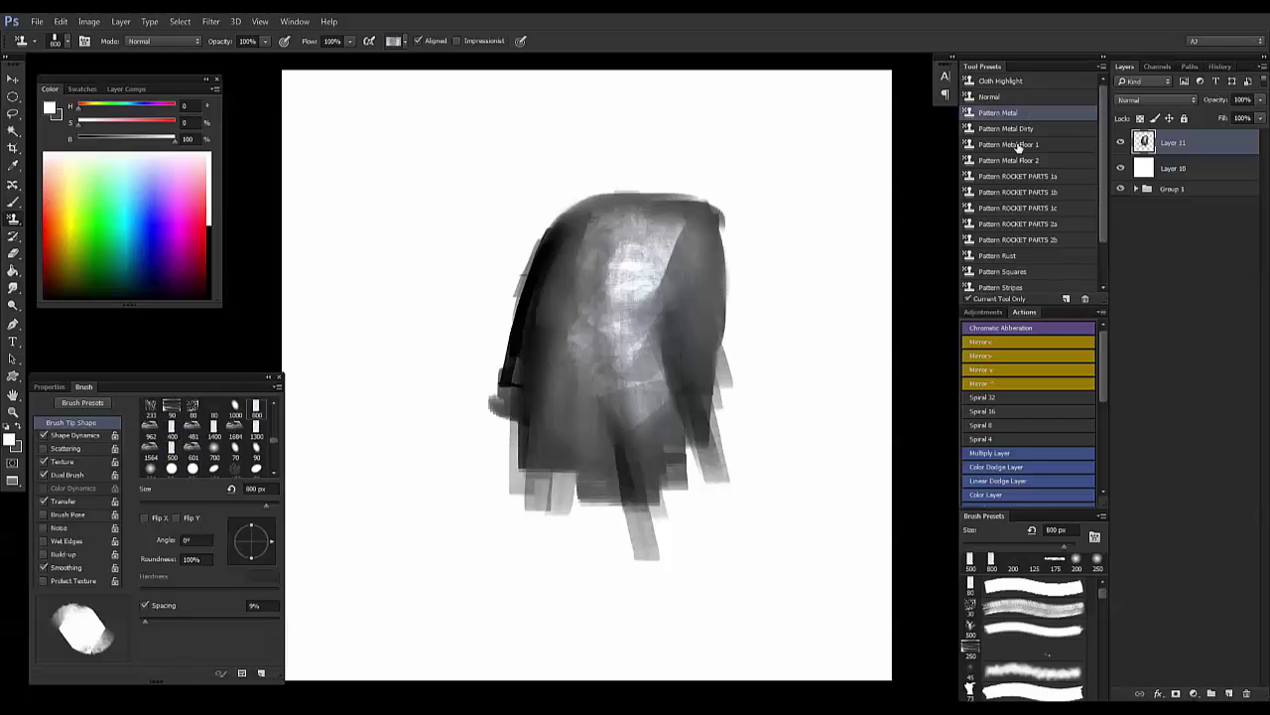
{"action": "key", "text": "ctrl+shift+alt+n"}
{"action": "key", "text": "bracketright"}
{"action": "key", "text": "bracketright"}
{"action": "mouse_move", "coordinate": [434, 165]}
{"action": "left_mouse_down"}
{"action": "mouse_move", "coordinate": [553, 180]}
{"action": "mouse_move", "coordinate": [493, 289]}
{"action": "mouse_move", "coordinate": [404, 378]}
{"action": "mouse_move", "coordinate": [528, 247]}
{"action": "mouse_move", "coordinate": [638, 246]}
{"action": "mouse_move", "coordinate": [627, 356]}
{"action": "mouse_move", "coordinate": [504, 500]}
{"action": "mouse_move", "coordinate": [493, 391]}
{"action": "mouse_move", "coordinate": [416, 382]}
{"action": "mouse_move", "coordinate": [463, 238]}
{"action": "mouse_move", "coordinate": [360, 111]}
{"action": "mouse_move", "coordinate": [452, 83]}
{"action": "mouse_move", "coordinate": [736, 75]}
{"action": "mouse_move", "coordinate": [614, 240]}
{"action": "mouse_move", "coordinate": [721, 277]}
{"action": "mouse_move", "coordinate": [798, 473]}
{"action": "mouse_move", "coordinate": [627, 503]}
{"action": "mouse_move", "coordinate": [392, 347]}
{"action": "mouse_move", "coordinate": [284, 514]}
{"action": "mouse_move", "coordinate": [303, 560]}
{"action": "mouse_move", "coordinate": [321, 265]}
{"action": "mouse_move", "coordinate": [296, 445]}
{"action": "mouse_move", "coordinate": [456, 679]}
{"action": "mouse_move", "coordinate": [741, 646]}
{"action": "mouse_move", "coordinate": [523, 641]}
{"action": "mouse_move", "coordinate": [887, 647]}
{"action": "left_mouse_up"}
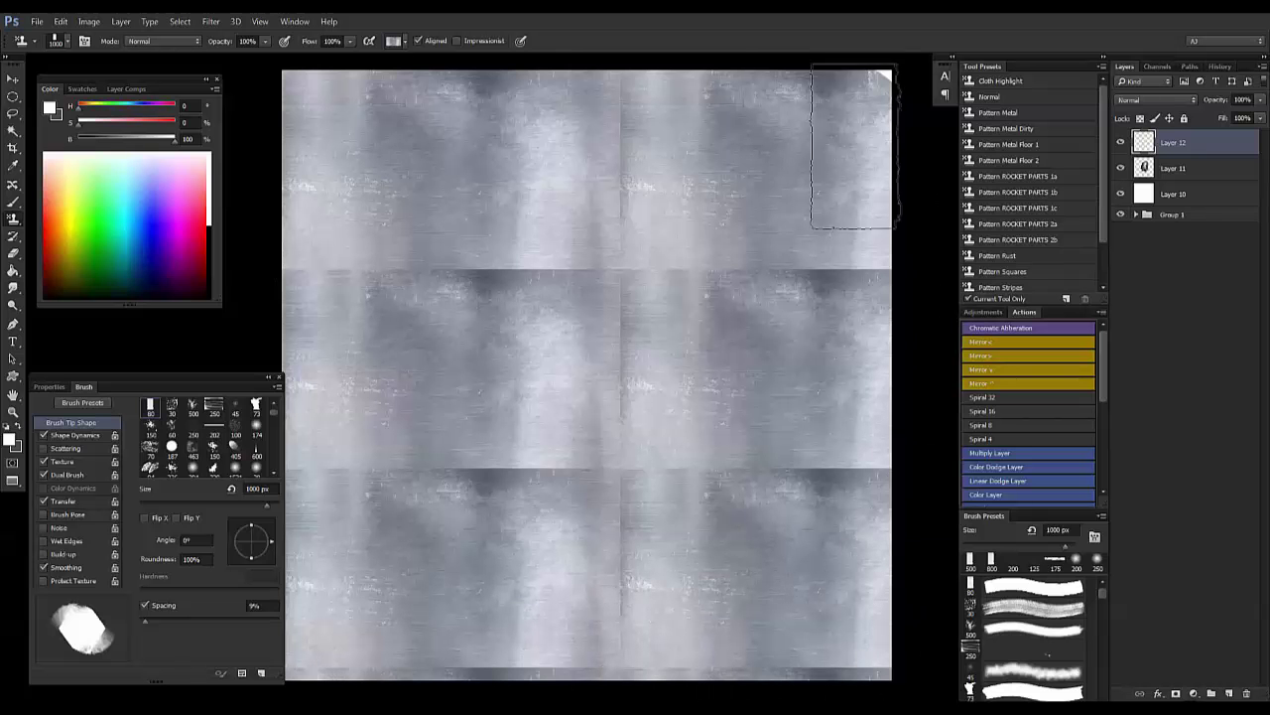
{"action": "mouse_move", "coordinate": [853, 146]}
{"action": "left_mouse_down"}
{"action": "mouse_move", "coordinate": [494, 227]}
{"action": "mouse_move", "coordinate": [789, 127]}
{"action": "mouse_move", "coordinate": [336, 122]}
{"action": "mouse_move", "coordinate": [366, 623]}
{"action": "mouse_move", "coordinate": [703, 623]}
{"action": "mouse_move", "coordinate": [831, 547]}
{"action": "mouse_move", "coordinate": [818, 309]}
{"action": "left_mouse_up"}
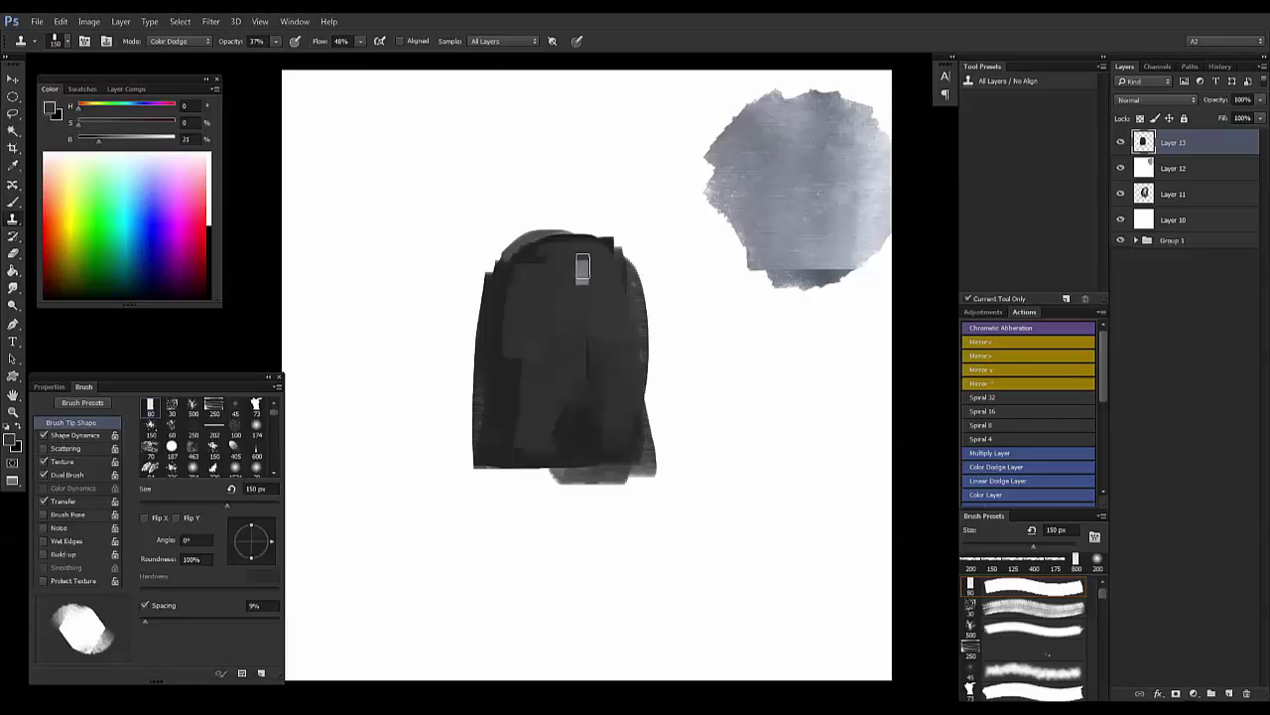
- Try cloning metal highlights onto the upper part of the dark shape with a 250 px brush, and undo the strokes
{"action": "key", "text": "bracketright"}
{"action": "key", "text": "bracketright"}
{"action": "key", "text": "bracketright"}
{"action": "mouse_move", "coordinate": [573, 272]}
{"action": "left_mouse_down"}
{"action": "mouse_move", "coordinate": [604, 288]}
{"action": "mouse_move", "coordinate": [565, 296]}
{"action": "mouse_move", "coordinate": [556, 277]}
{"action": "mouse_move", "coordinate": [599, 292]}
{"action": "mouse_move", "coordinate": [580, 265]}
{"action": "mouse_move", "coordinate": [602, 263]}
{"action": "mouse_move", "coordinate": [563, 255]}
{"action": "mouse_move", "coordinate": [580, 262]}
{"action": "mouse_move", "coordinate": [588, 330]}
{"action": "left_mouse_up"}
{"action": "key", "text": "ctrl+alt+z"}
{"action": "key", "text": "ctrl+alt+z"}
{"action": "key", "text": "ctrl+alt+z"}
{"action": "key", "text": "ctrl+alt+z"}
{"action": "key", "text": "ctrl+alt+z"}
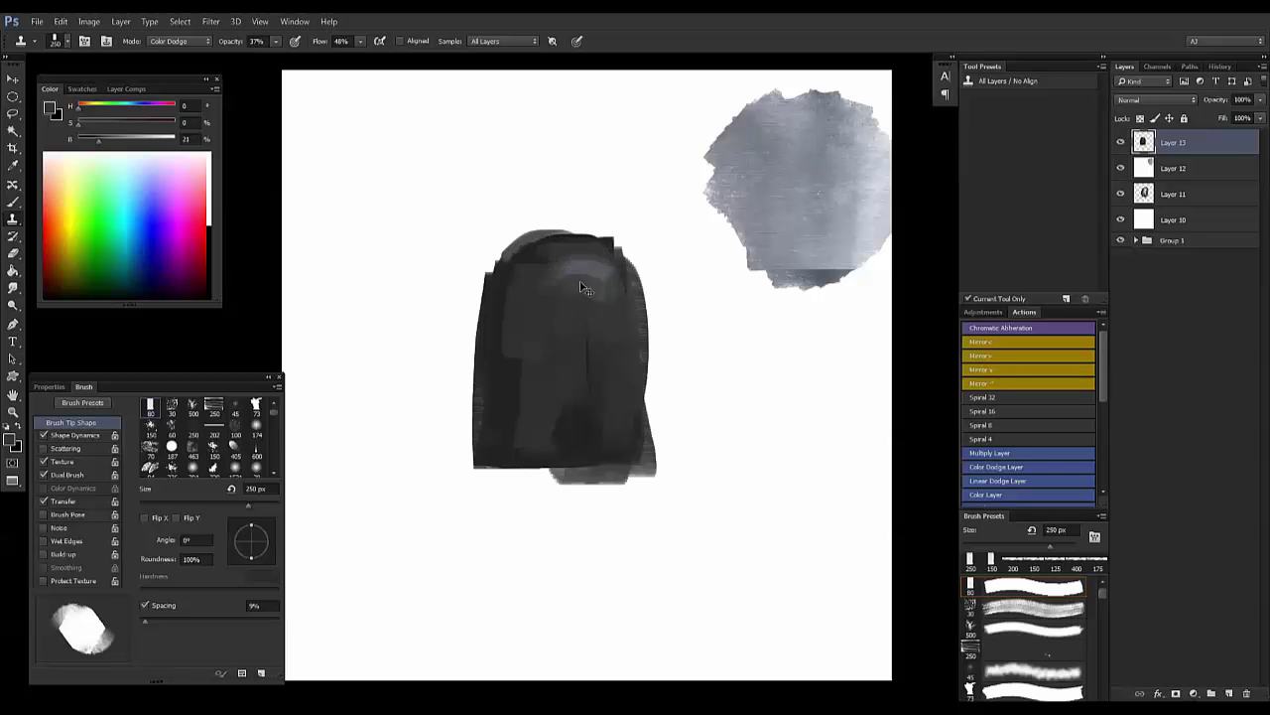
- Clone metal texture across the upper part of the dark shape at 60% opacity
{"action": "key", "text": "6"}
{"action": "mouse_move", "coordinate": [581, 275]}
{"action": "left_mouse_down"}
{"action": "mouse_move", "coordinate": [546, 283]}
{"action": "mouse_move", "coordinate": [601, 291]}
{"action": "mouse_move", "coordinate": [550, 302]}
{"action": "mouse_move", "coordinate": [571, 303]}
{"action": "mouse_move", "coordinate": [578, 265]}
{"action": "mouse_move", "coordinate": [612, 280]}
{"action": "mouse_move", "coordinate": [571, 250]}
{"action": "mouse_move", "coordinate": [528, 275]}
{"action": "mouse_move", "coordinate": [588, 320]}
{"action": "mouse_move", "coordinate": [602, 314]}
{"action": "mouse_move", "coordinate": [549, 321]}
{"action": "mouse_move", "coordinate": [550, 274]}
{"action": "mouse_move", "coordinate": [515, 305]}
{"action": "mouse_move", "coordinate": [543, 300]}
{"action": "mouse_move", "coordinate": [522, 309]}
{"action": "mouse_move", "coordinate": [545, 320]}
{"action": "mouse_move", "coordinate": [518, 283]}
{"action": "left_mouse_up"}
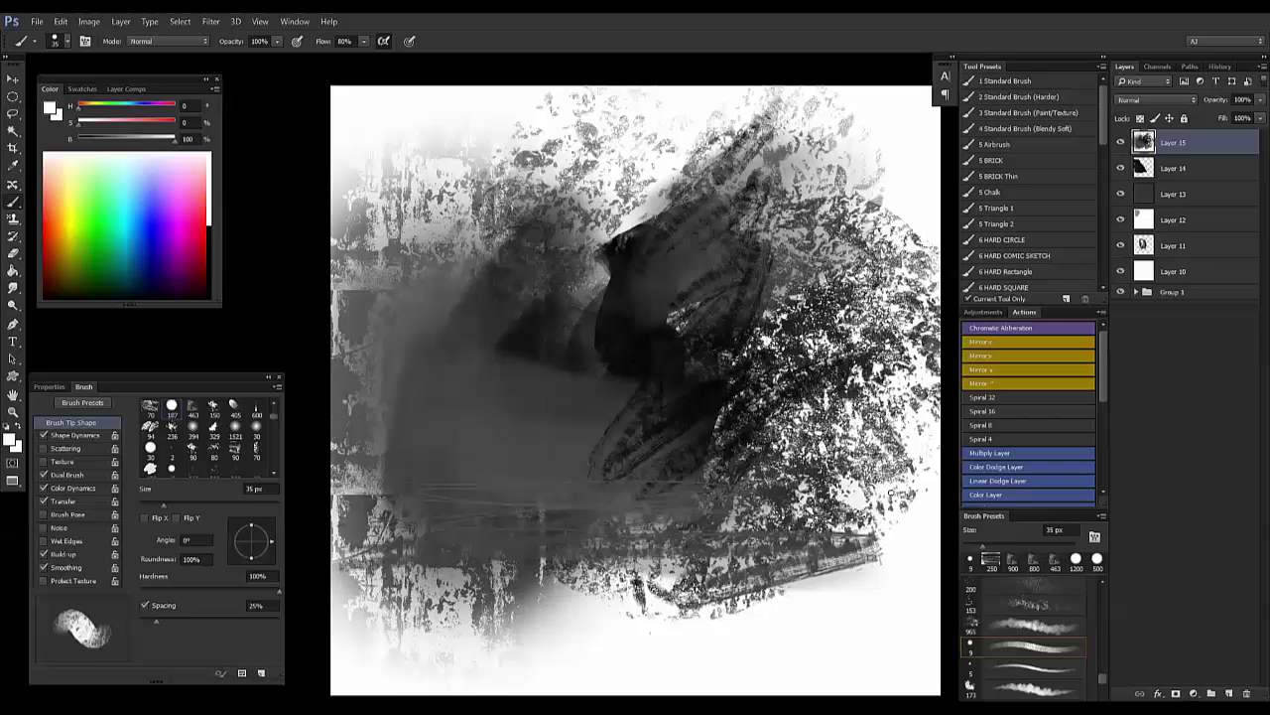
- Paint thin white 35 px lines across the lower part of the textured painting and add broader textured strokes with an enlarged brush
{"action": "mouse_move", "coordinate": [838, 477]}
{"action": "left_mouse_down"}
{"action": "mouse_move", "coordinate": [350, 482]}
{"action": "mouse_move", "coordinate": [722, 521]}
{"action": "left_mouse_up"}
{"action": "key", "text": "bracketright"}
{"action": "key", "text": "bracketright"}
{"action": "key", "text": "bracketright"}
{"action": "key", "text": "bracketright"}
{"action": "key", "text": "bracketright"}
{"action": "key", "text": "bracketright"}
{"action": "key", "text": "bracketright"}
{"action": "key", "text": "bracketright"}
{"action": "key", "text": "bracketright"}
{"action": "key", "text": "bracketright"}
{"action": "key", "text": "bracketright"}
{"action": "key", "text": "bracketright"}
{"action": "key", "text": "bracketright"}
{"action": "key", "text": "bracketright"}
{"action": "key", "text": "bracketright"}
{"action": "mouse_move", "coordinate": [437, 496]}
{"action": "left_mouse_down"}
{"action": "mouse_move", "coordinate": [511, 496]}
{"action": "mouse_move", "coordinate": [616, 545]}
{"action": "mouse_move", "coordinate": [610, 506]}
{"action": "left_mouse_up"}
- Paint vertical strokes in sampled dark grays above the central dark shape, starting with a 175 px brush
{"action": "key", "text": "bracketright"}
{"action": "key", "text": "bracketright"}
{"action": "left_click", "coordinate": [635, 258], "text": "alt"}
{"action": "key", "text": "bracketleft"}
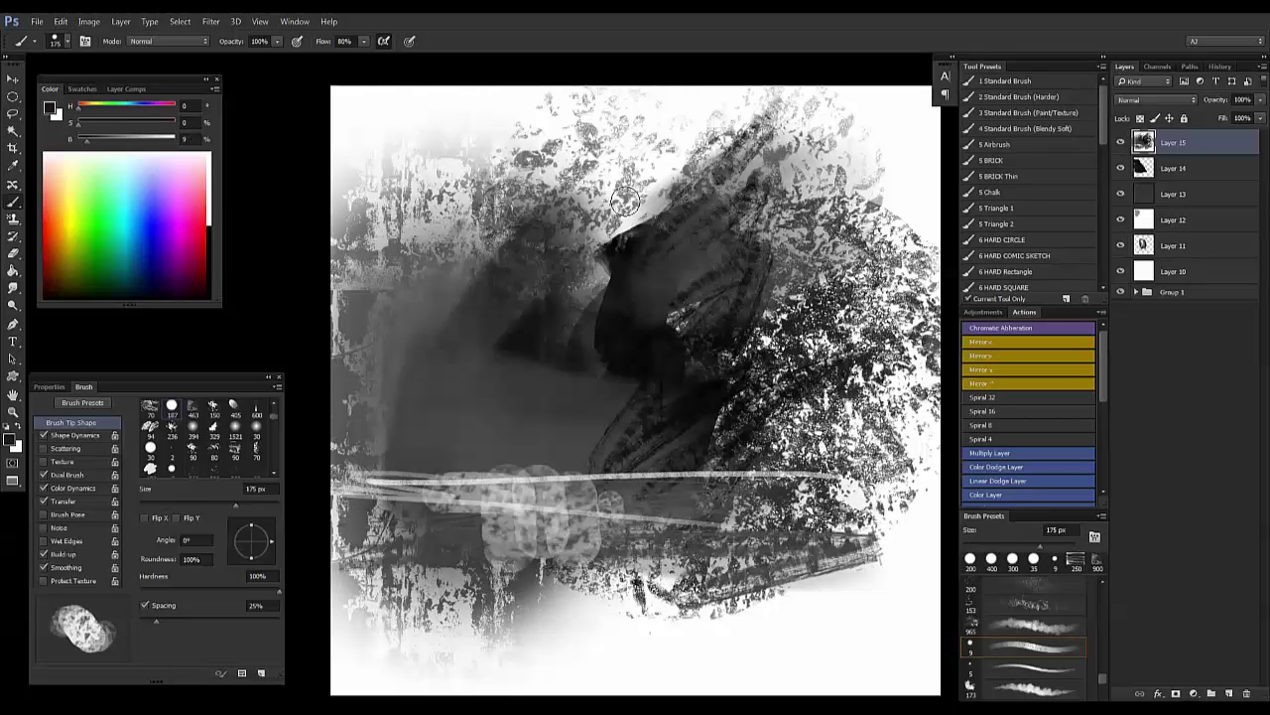
{"action": "mouse_move", "coordinate": [626, 199]}
{"action": "left_mouse_down"}
{"action": "mouse_move", "coordinate": [635, 154]}
{"action": "mouse_move", "coordinate": [659, 162]}
{"action": "mouse_move", "coordinate": [663, 117]}
{"action": "left_mouse_up"}
{"action": "left_click", "coordinate": [659, 162], "text": "alt"}
{"action": "left_click_drag", "start_coordinate": [623, 97], "coordinate": [615, 224]}
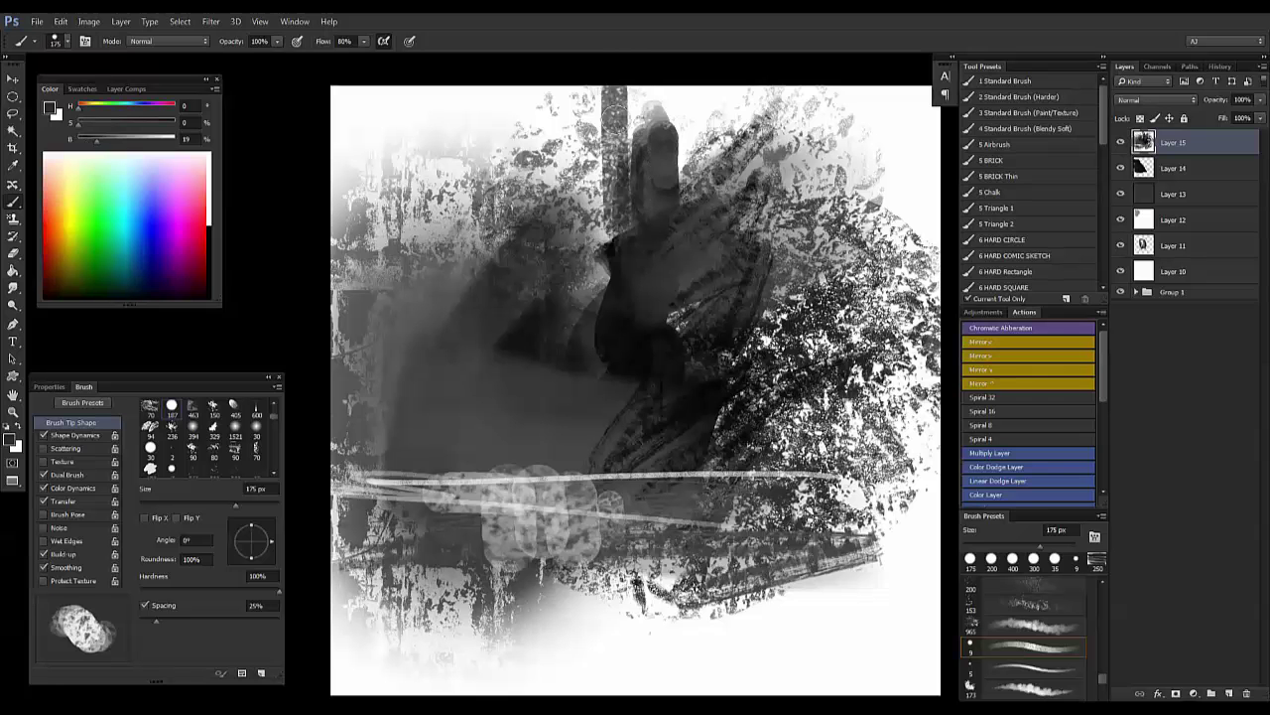
{"action": "left_click_drag", "start_coordinate": [613, 107], "coordinate": [594, 245]}
{"action": "left_click_drag", "start_coordinate": [631, 85], "coordinate": [630, 237]}
{"action": "left_click", "coordinate": [619, 283], "text": "alt"}
{"action": "mouse_move", "coordinate": [600, 99]}
{"action": "left_mouse_down"}
{"action": "mouse_move", "coordinate": [627, 352]}
{"action": "mouse_move", "coordinate": [607, 229]}
{"action": "mouse_move", "coordinate": [666, 333]}
{"action": "left_mouse_up"}
{"action": "key", "text": "]"}
{"action": "left_click_drag", "start_coordinate": [670, 169], "coordinate": [670, 281]}
{"action": "mouse_move", "coordinate": [690, 114]}
{"action": "left_mouse_down"}
{"action": "mouse_move", "coordinate": [696, 232]}
{"action": "mouse_move", "coordinate": [635, 92]}
{"action": "left_mouse_up"}
{"action": "mouse_move", "coordinate": [692, 99]}
{"action": "left_mouse_down"}
{"action": "mouse_move", "coordinate": [680, 221]}
{"action": "mouse_move", "coordinate": [721, 162]}
{"action": "mouse_move", "coordinate": [726, 212]}
{"action": "left_mouse_up"}
- Enlarge the brush considerably and paint broad textured strokes over the speckled area beside the central dark shape
{"action": "key", "text": "]"}
{"action": "key", "text": "]"}
{"action": "key", "text": "]"}
{"action": "key", "text": "]"}
{"action": "key", "text": "]"}
{"action": "key", "text": "]"}
{"action": "key", "text": "]"}
{"action": "key", "text": "]"}
{"action": "key", "text": "]"}
{"action": "key", "text": "]"}
{"action": "key", "text": "]"}
{"action": "key", "text": "]"}
{"action": "mouse_move", "coordinate": [753, 149]}
{"action": "left_mouse_down"}
{"action": "mouse_move", "coordinate": [758, 295]}
{"action": "mouse_move", "coordinate": [781, 218]}
{"action": "mouse_move", "coordinate": [782, 399]}
{"action": "left_mouse_up"}
{"action": "mouse_move", "coordinate": [675, 378]}
{"action": "left_mouse_down"}
{"action": "mouse_move", "coordinate": [681, 435]}
{"action": "mouse_move", "coordinate": [785, 397]}
{"action": "mouse_move", "coordinate": [714, 351]}
{"action": "mouse_move", "coordinate": [712, 417]}
{"action": "mouse_move", "coordinate": [755, 417]}
{"action": "mouse_move", "coordinate": [723, 441]}
{"action": "mouse_move", "coordinate": [647, 90]}
{"action": "mouse_move", "coordinate": [479, 220]}
{"action": "mouse_move", "coordinate": [712, 158]}
{"action": "mouse_move", "coordinate": [483, 156]}
{"action": "mouse_move", "coordinate": [632, 156]}
{"action": "mouse_move", "coordinate": [787, 353]}
{"action": "left_mouse_up"}
- Try a further stroke beside the central dark shape, undo it, and sample a gray from the painting
{"action": "key", "text": "F2"}
{"action": "left_click", "coordinate": [703, 403]}
{"action": "left_click_drag", "start_coordinate": [707, 397], "coordinate": [764, 278]}
{"action": "key", "text": "ctrl+z"}
{"action": "left_click", "coordinate": [806, 442], "text": "alt"}
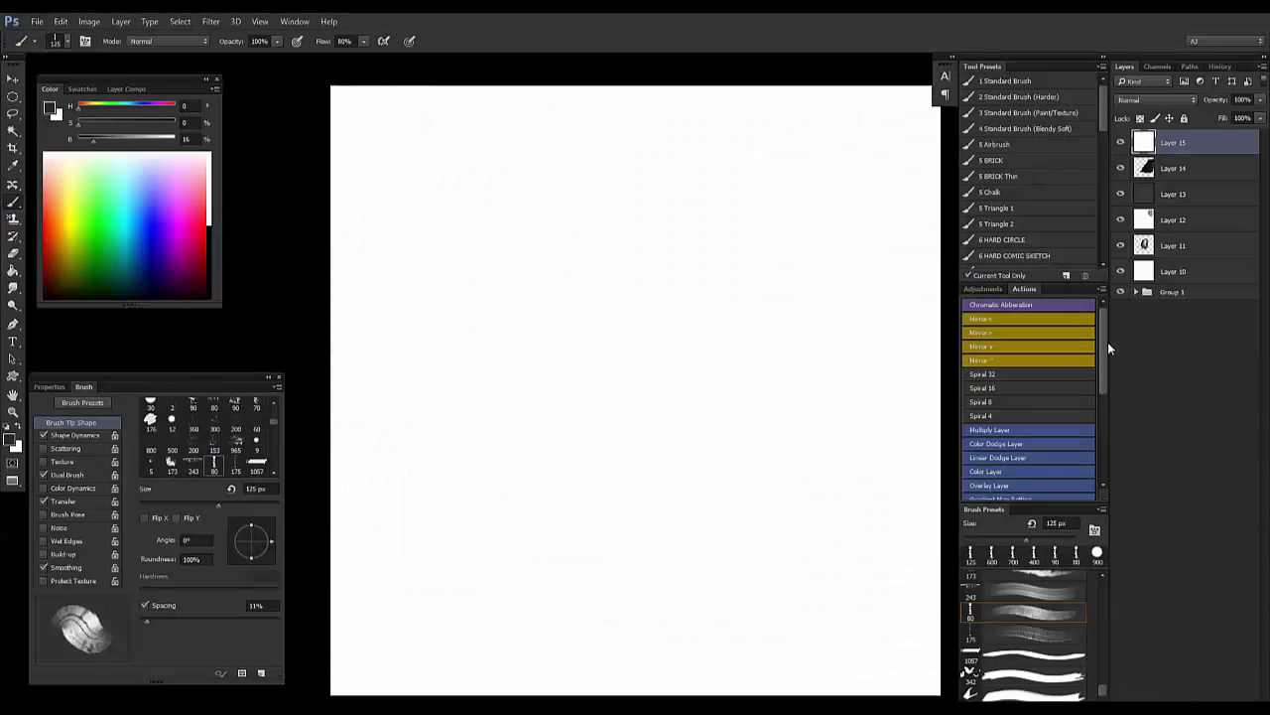
- Sketch a pink Batman-style cowled head with black linework and shading in the upper part of the blank canvas
{"action": "mouse_move", "coordinate": [1107, 325]}
{"action": "left_mouse_down"}
{"action": "mouse_move", "coordinate": [1085, 433]}
{"action": "mouse_move", "coordinate": [1110, 305]}
{"action": "left_mouse_up"}
{"action": "left_click_drag", "start_coordinate": [578, 221], "coordinate": [586, 218]}
{"action": "left_click_drag", "start_coordinate": [715, 334], "coordinate": [635, 289]}
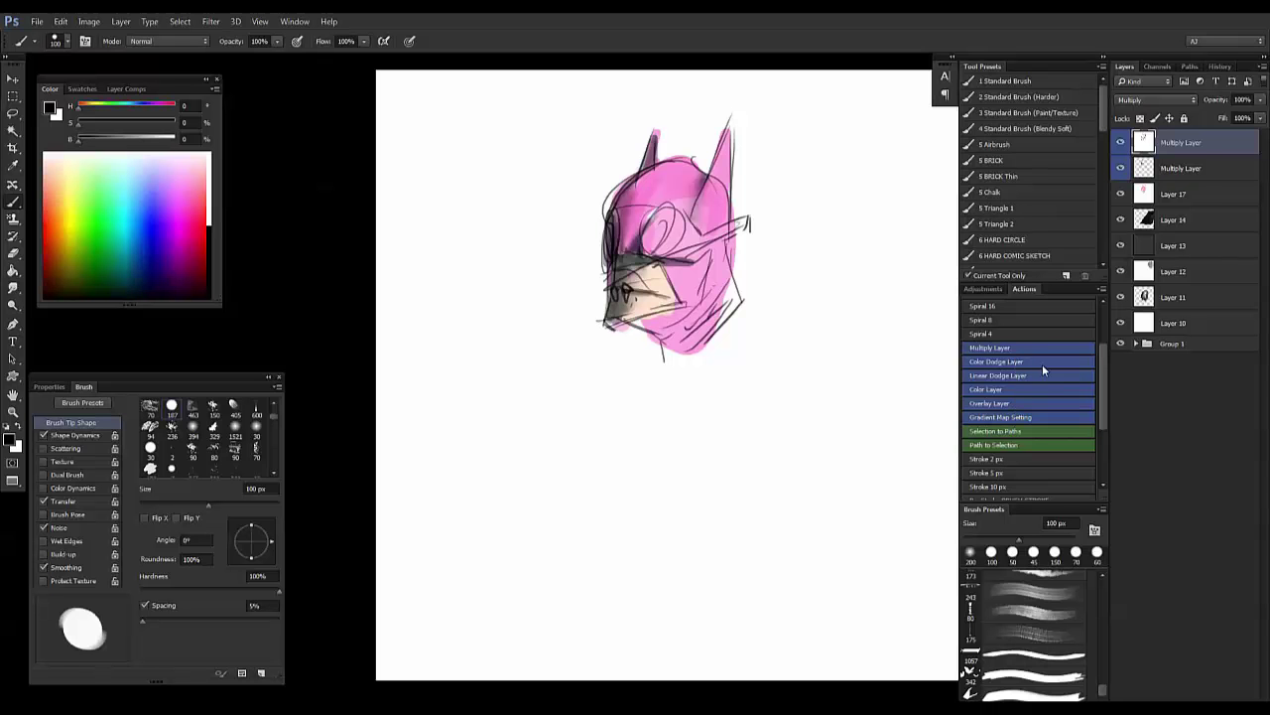
- Add a Color Dodge layer and paint a soft highlight on the cowl's forehead with a 400 px brush
{"action": "left_click", "coordinate": [1042, 364]}
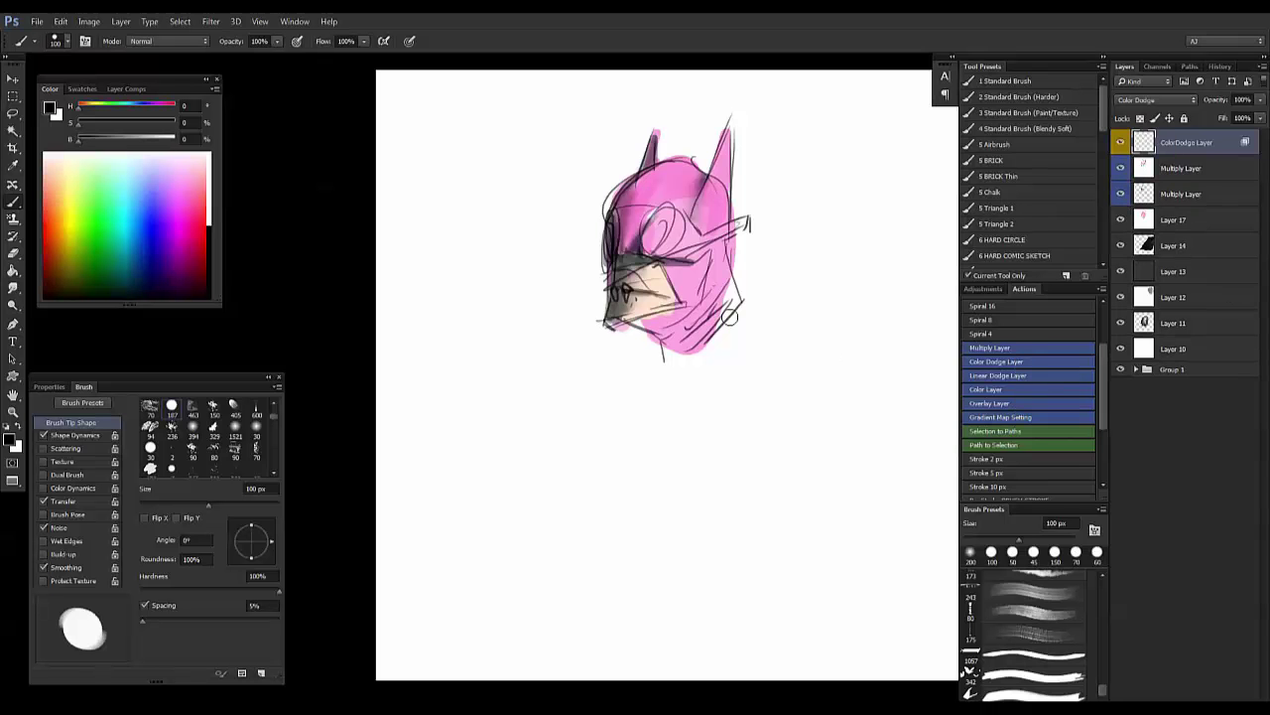
{"action": "key", "text": "bracketright"}
{"action": "key", "text": "bracketright"}
{"action": "key", "text": "bracketright"}
{"action": "key", "text": "bracketright"}
{"action": "key", "text": "bracketright"}
{"action": "key", "text": "bracketright"}
{"action": "left_click", "coordinate": [673, 188]}
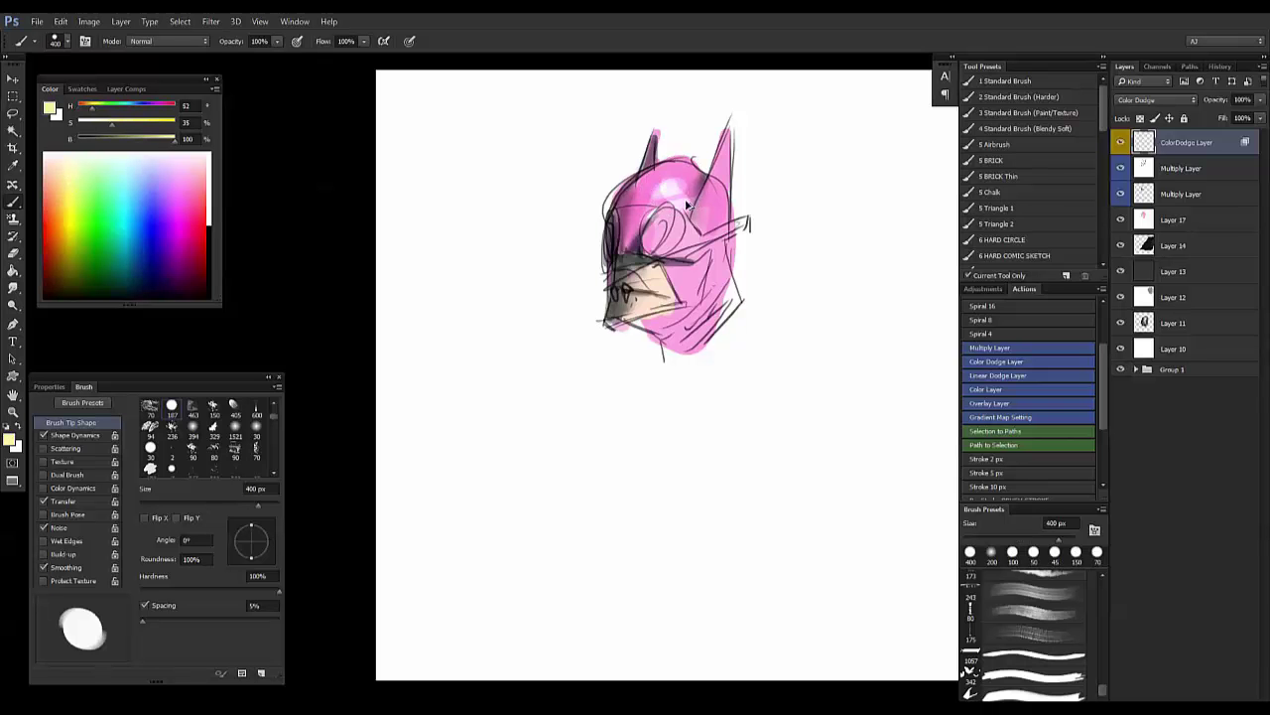
- Paint pale blue Color Dodge highlights on the cowl's forehead and trim their edges with the eraser
{"action": "left_click", "coordinate": [141, 168]}
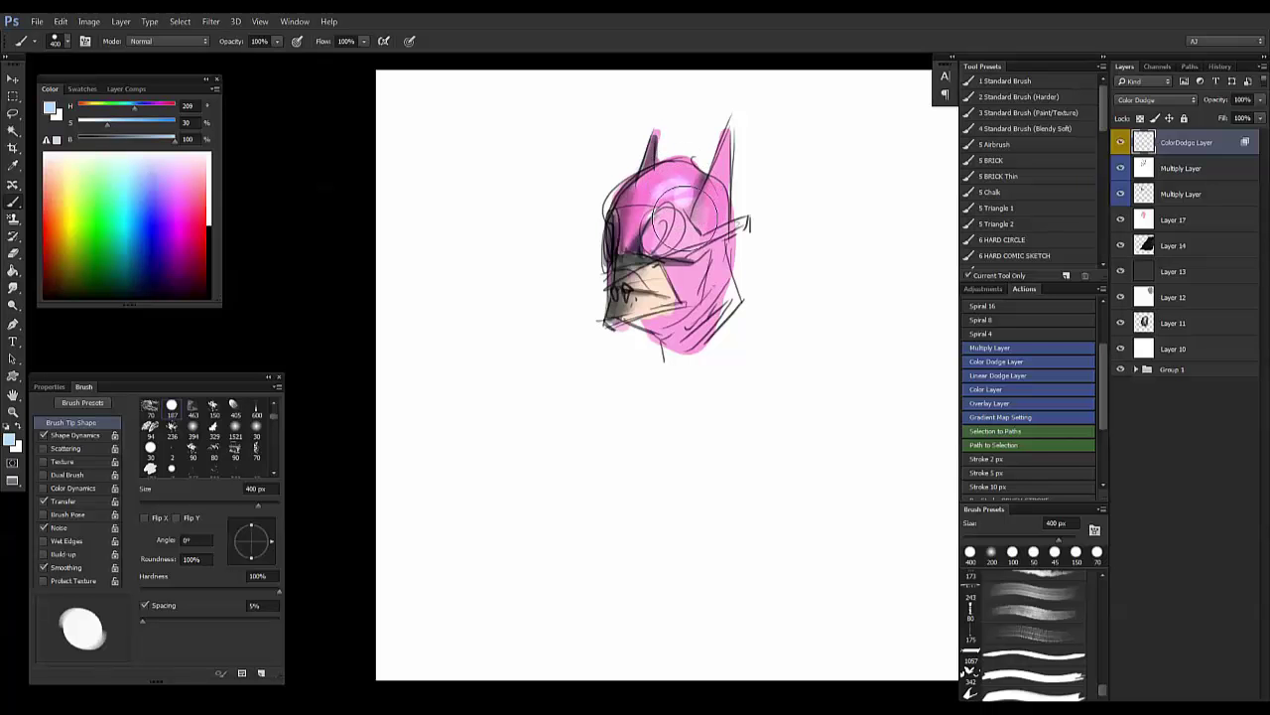
{"action": "key", "text": "e"}
{"action": "key", "text": "b"}
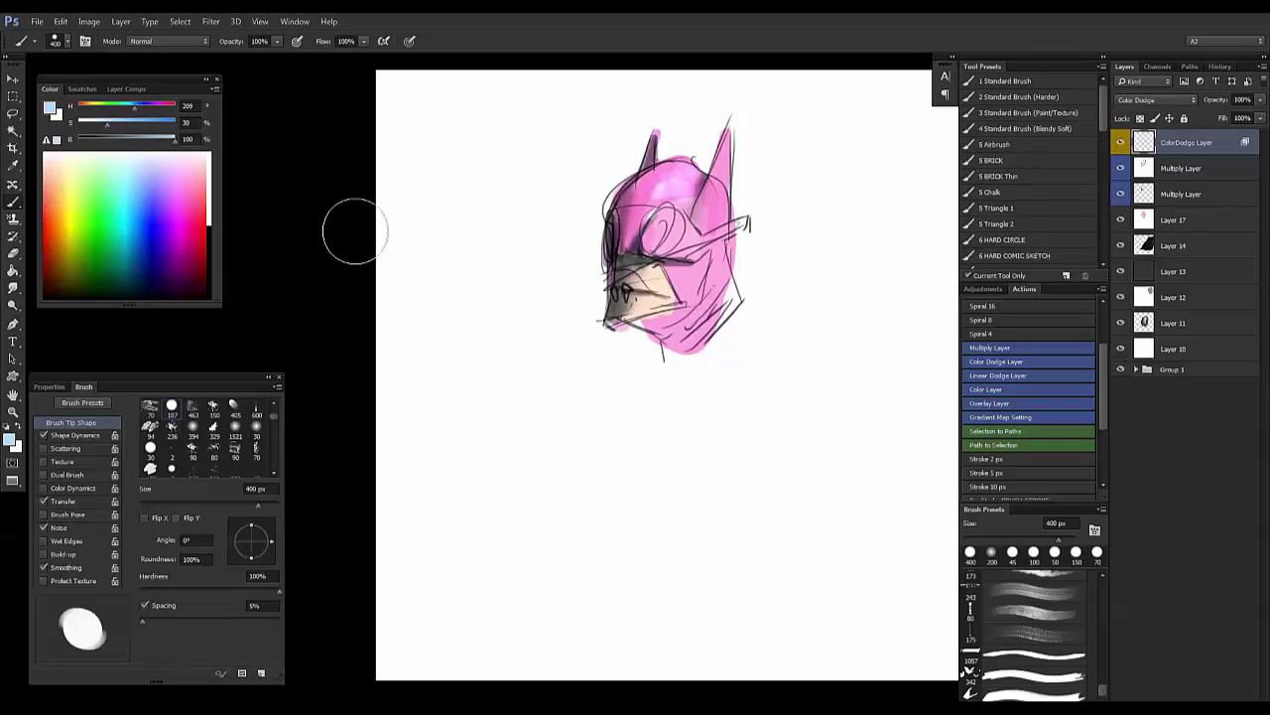
{"action": "left_click", "coordinate": [142, 172]}
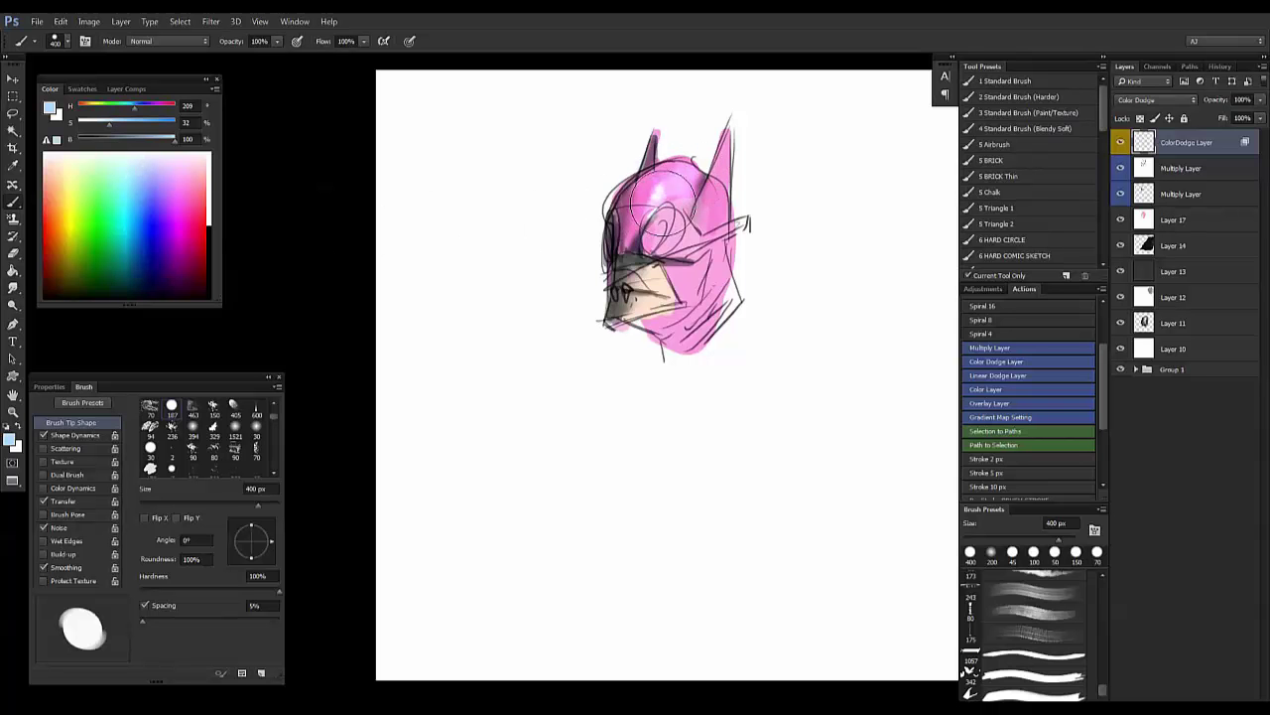
{"action": "key", "text": "e"}
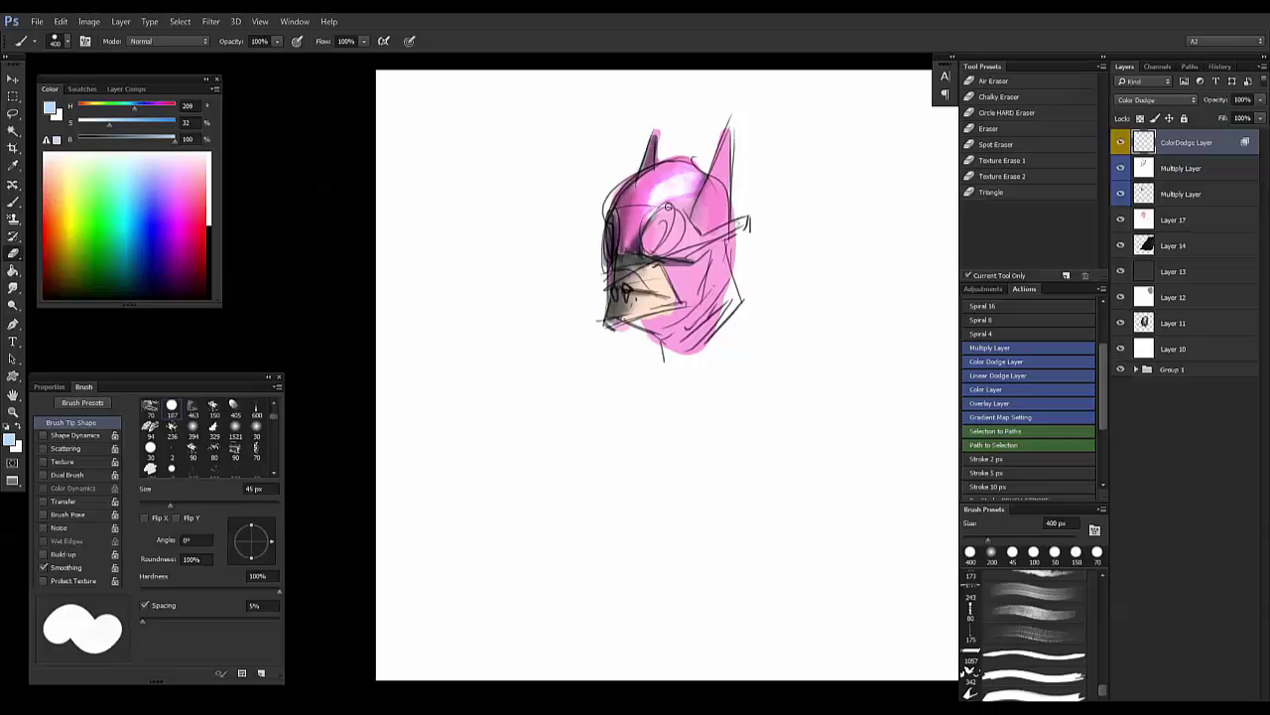